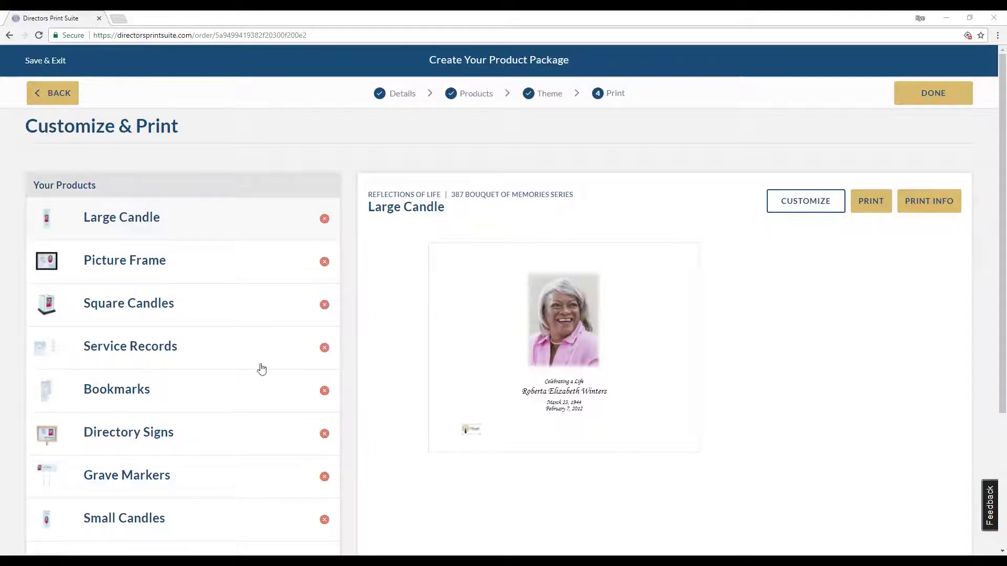
Step: Select the Register Book product and switch its layout preview from Small to Large
scroll(200, 388, "down", 3)
left_click(194, 401)
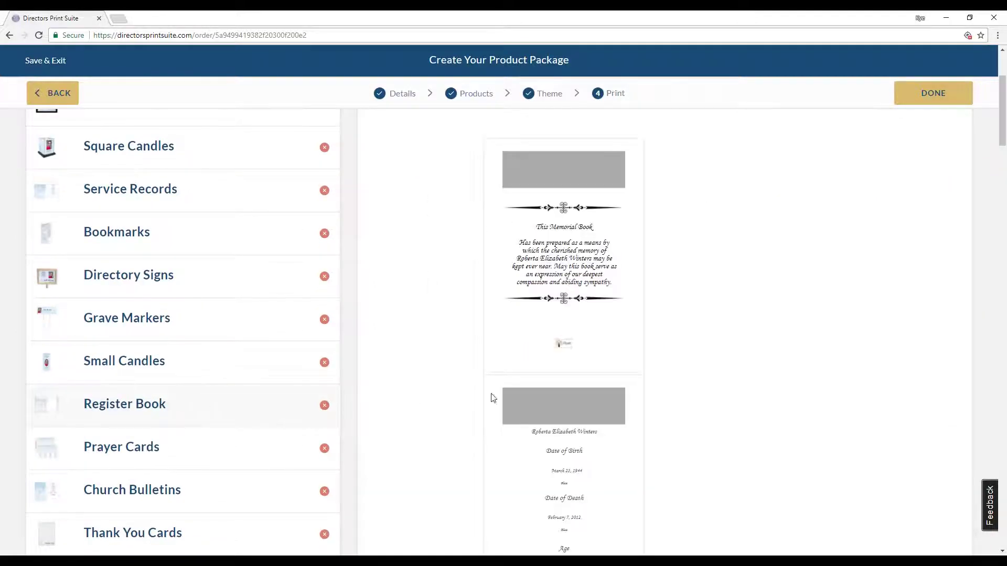
scroll(489, 395, "up", 3)
left_click(477, 248)
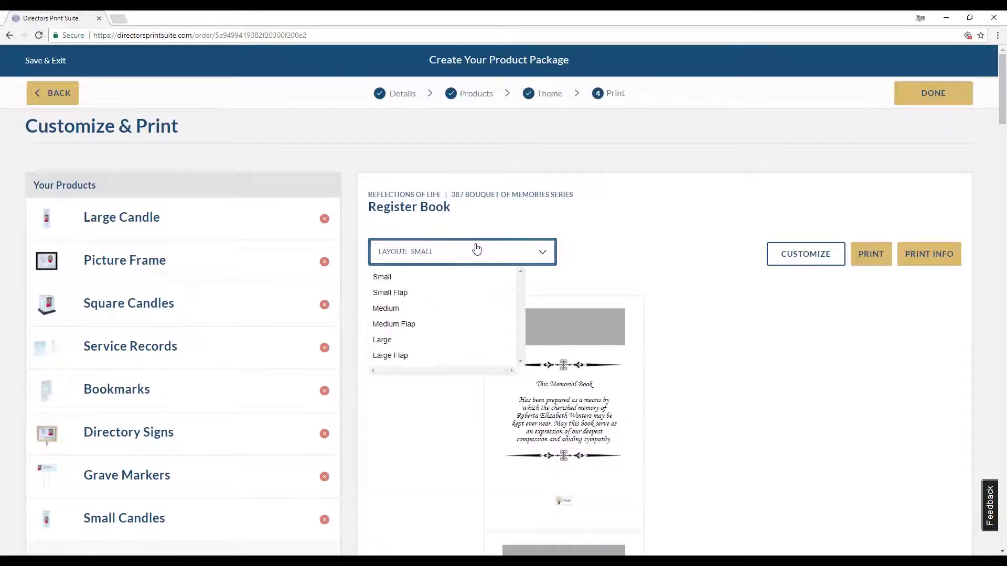
left_click(465, 340)
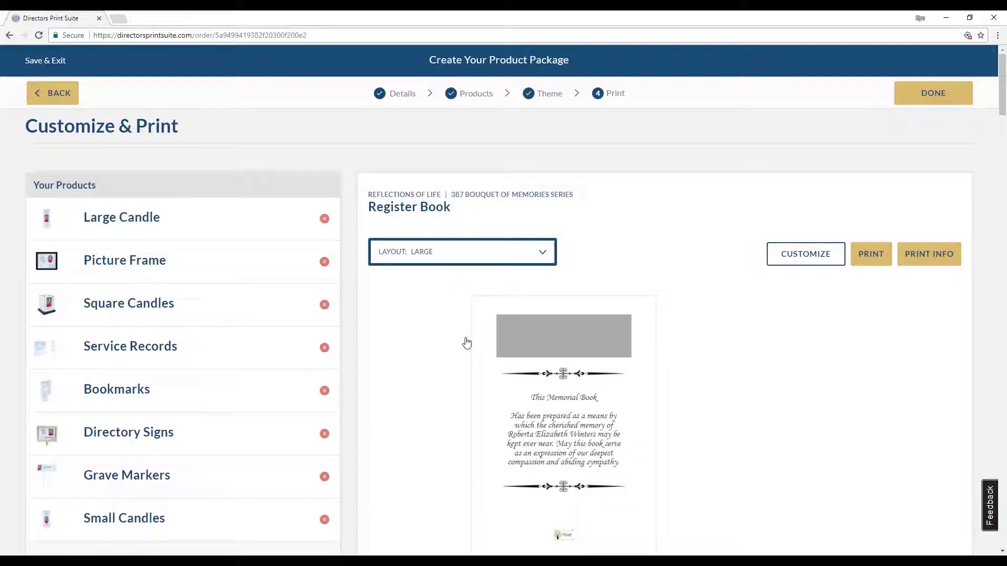
left_click(928, 262)
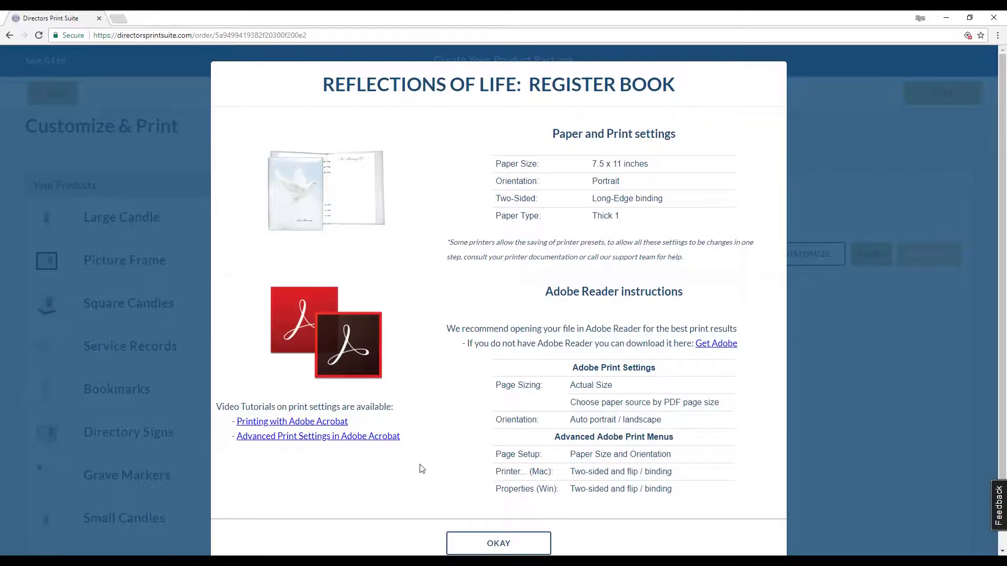
left_click(469, 545)
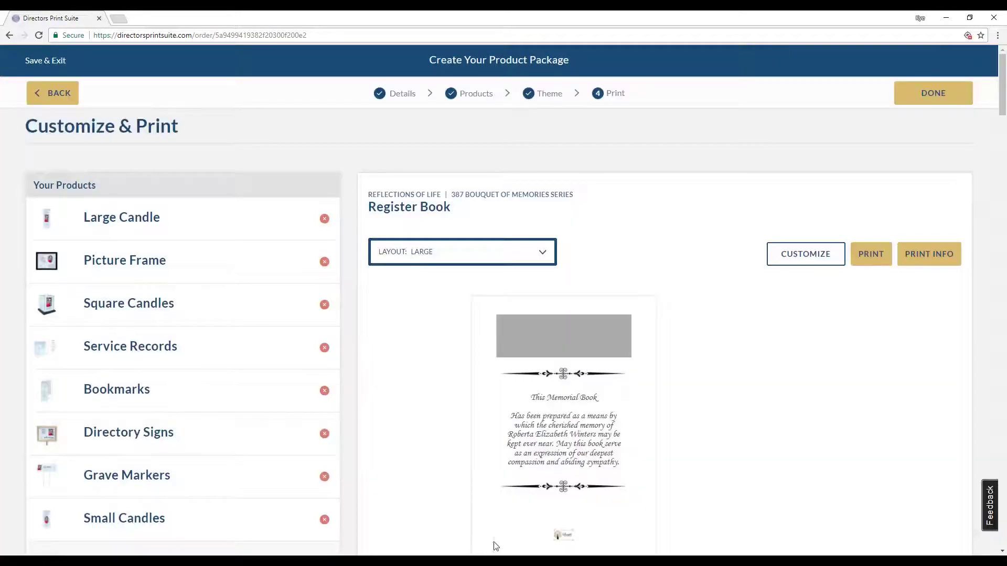
Step: Generate the Register Book PDFs, check the one-page file, then return to the eight-page register
left_click(870, 258)
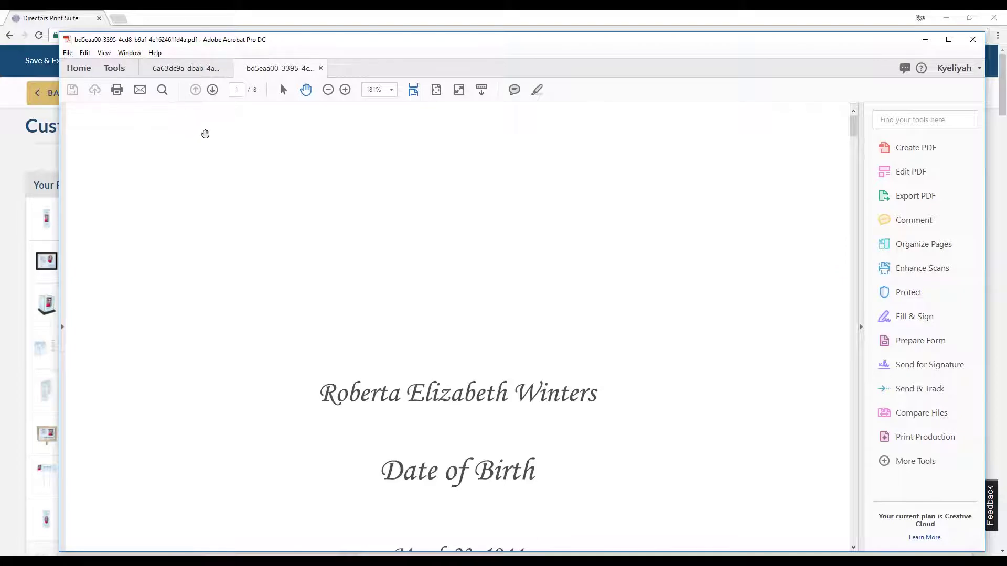
left_click(166, 68)
scroll(511, 189, "down", 3)
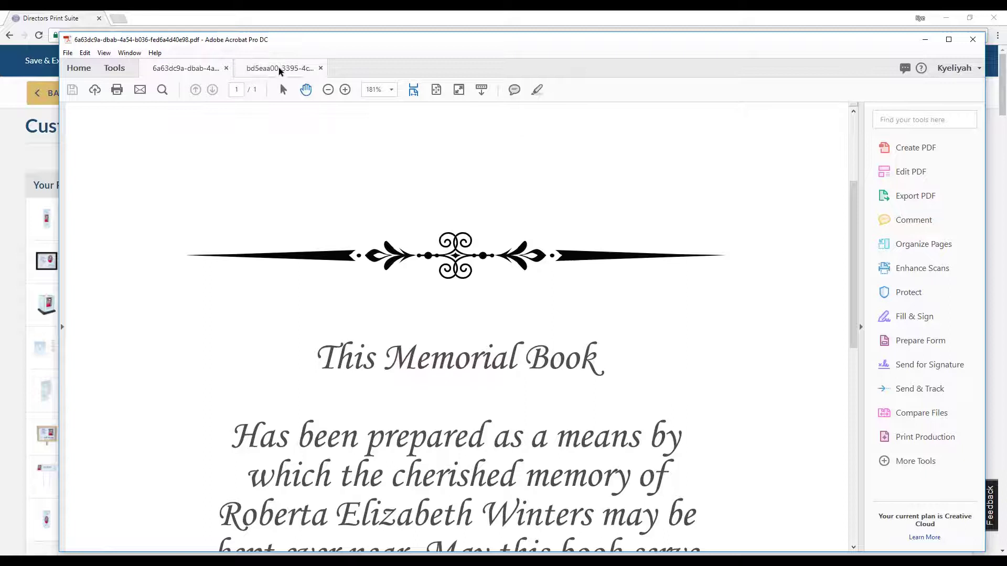
left_click(280, 70)
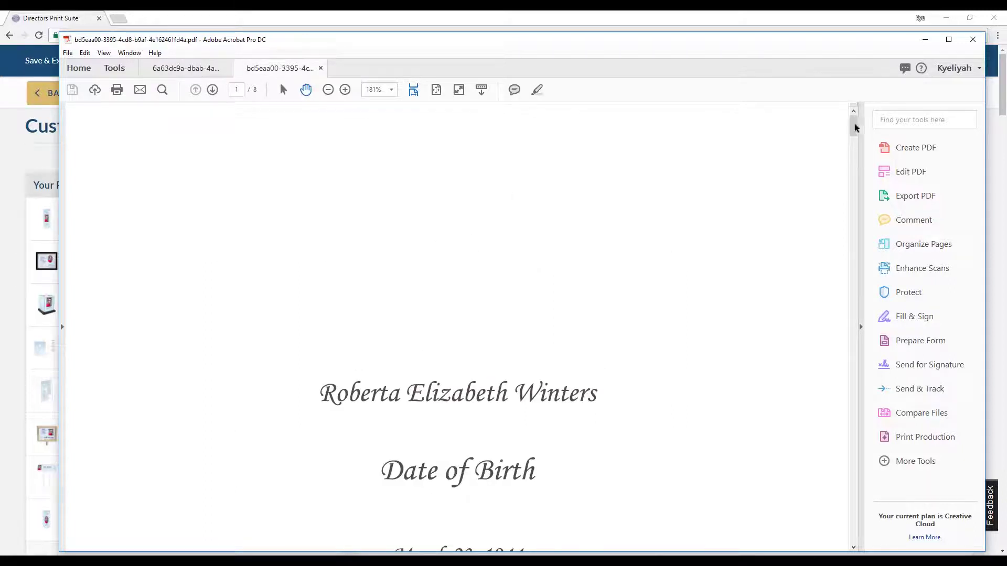
mouse_move(853, 127)
left_mouse_down()
mouse_move(895, 405)
mouse_move(895, 341)
mouse_move(855, 125)
left_mouse_up()
Step: Open print settings for the eight-page PDF and select the Accounting printer
left_click(67, 52)
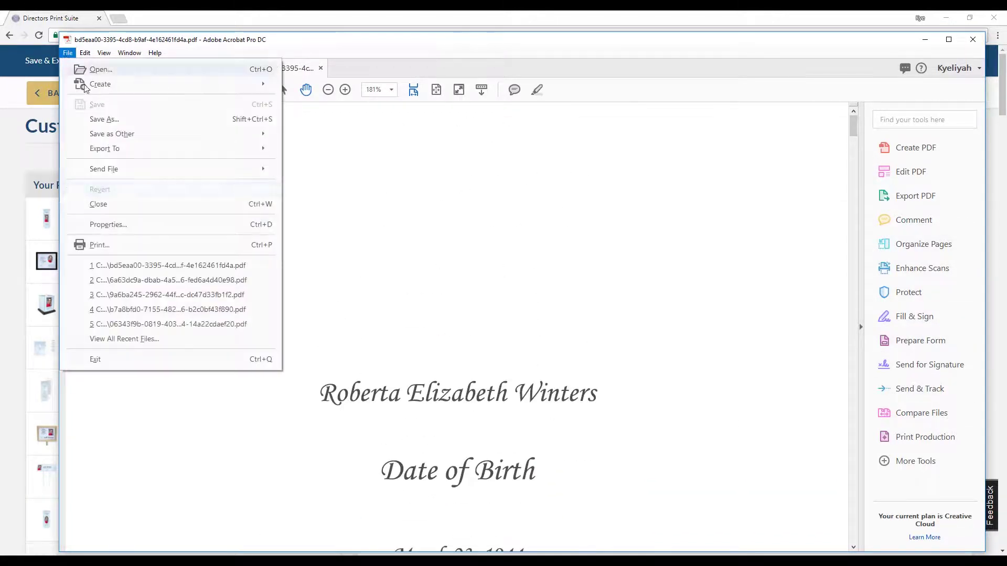
left_click(98, 243)
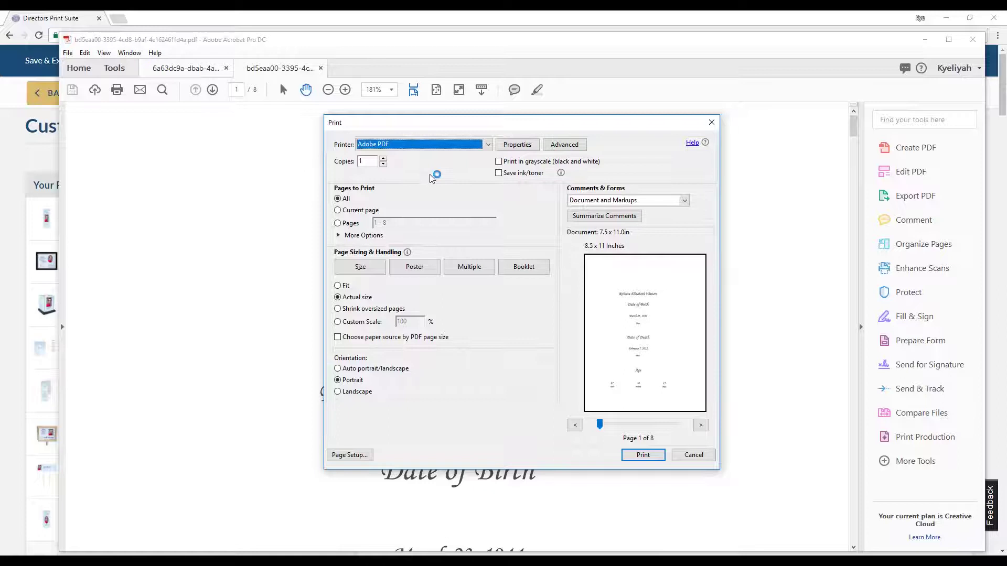
left_click(421, 147)
left_click(421, 156)
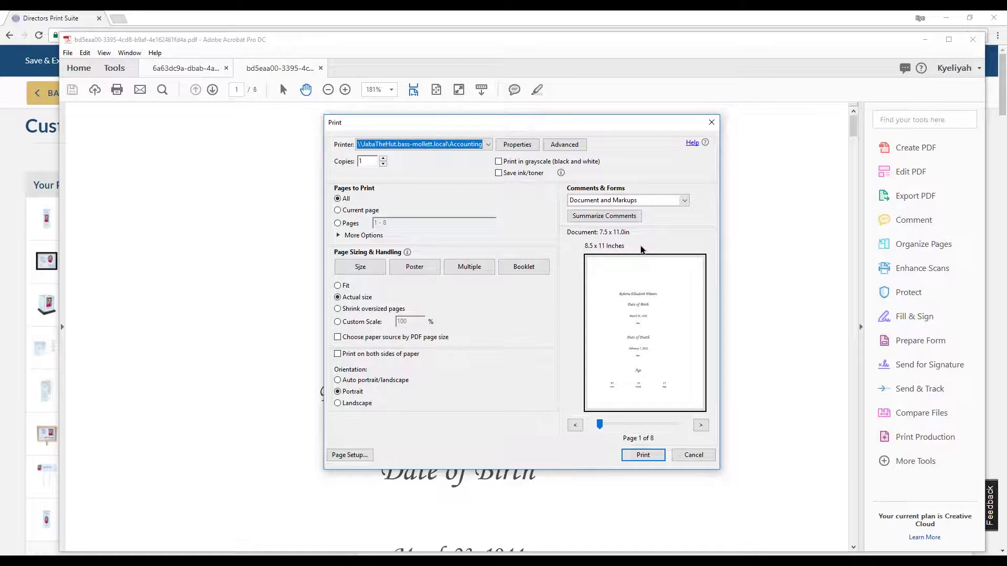
Step: In printer Properties, choose Custom Paper Size, Color, Bypass Tray input and Thick 1 paper type
left_click(527, 148)
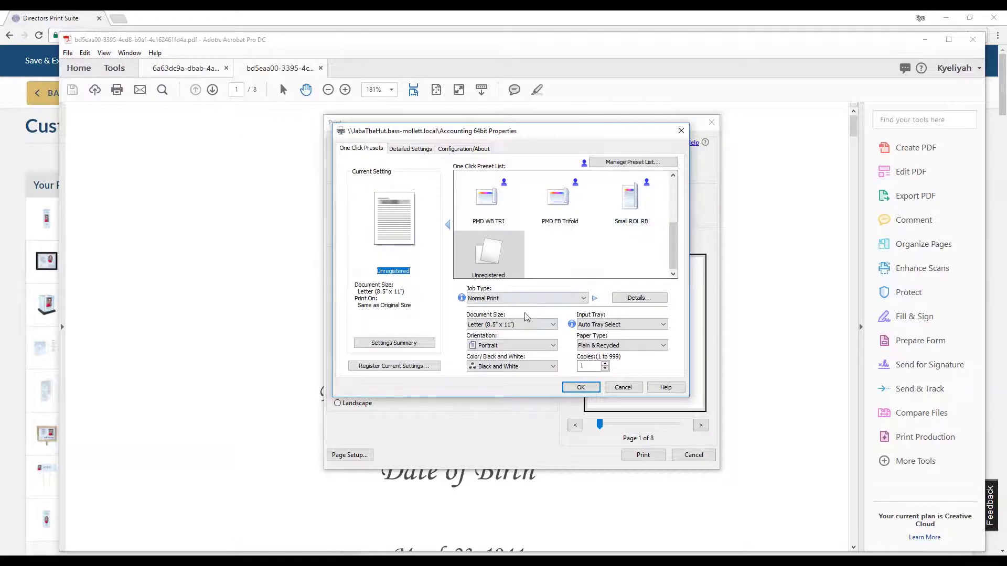
left_click(507, 325)
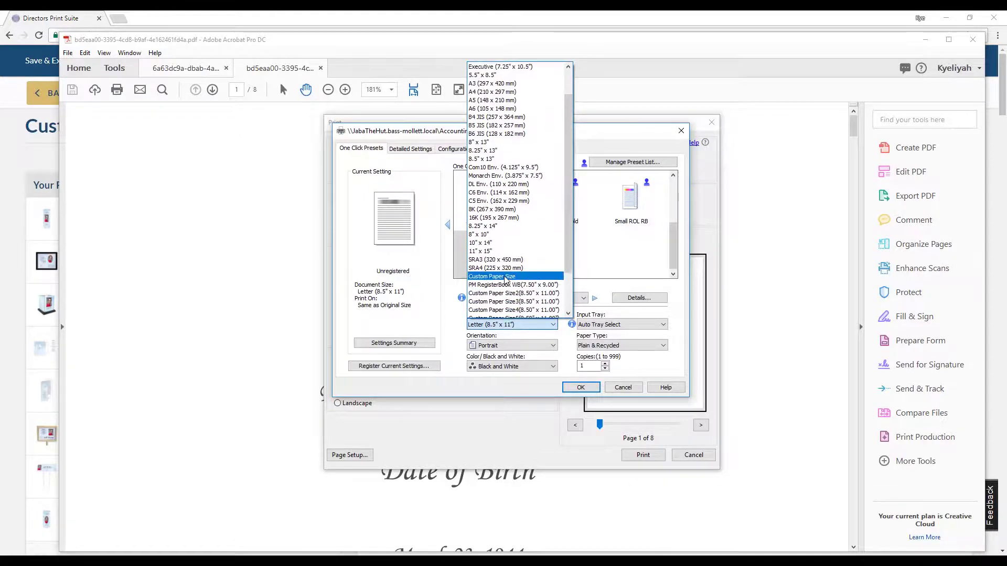
left_click(506, 277)
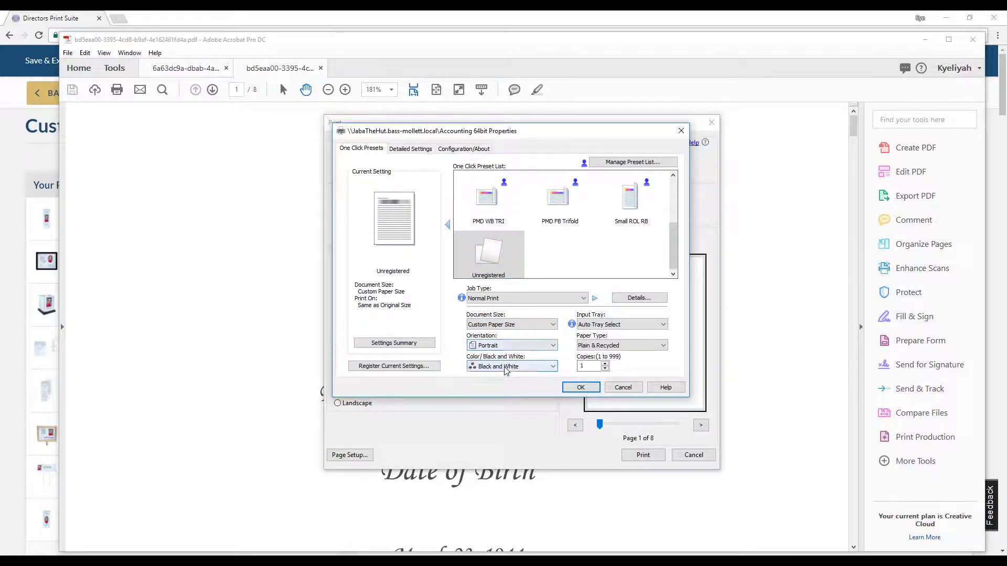
left_click(506, 366)
left_click(504, 377)
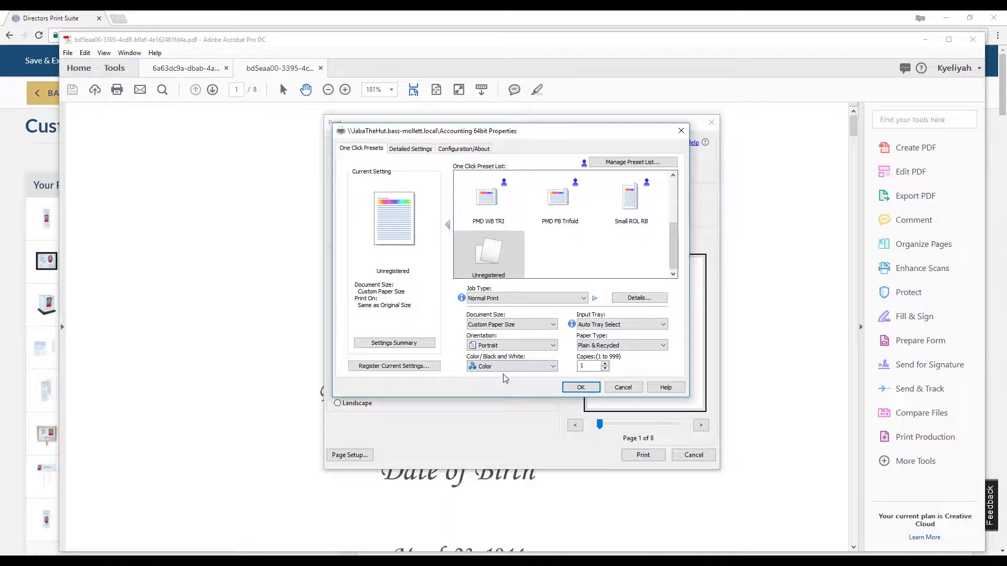
left_click(617, 325)
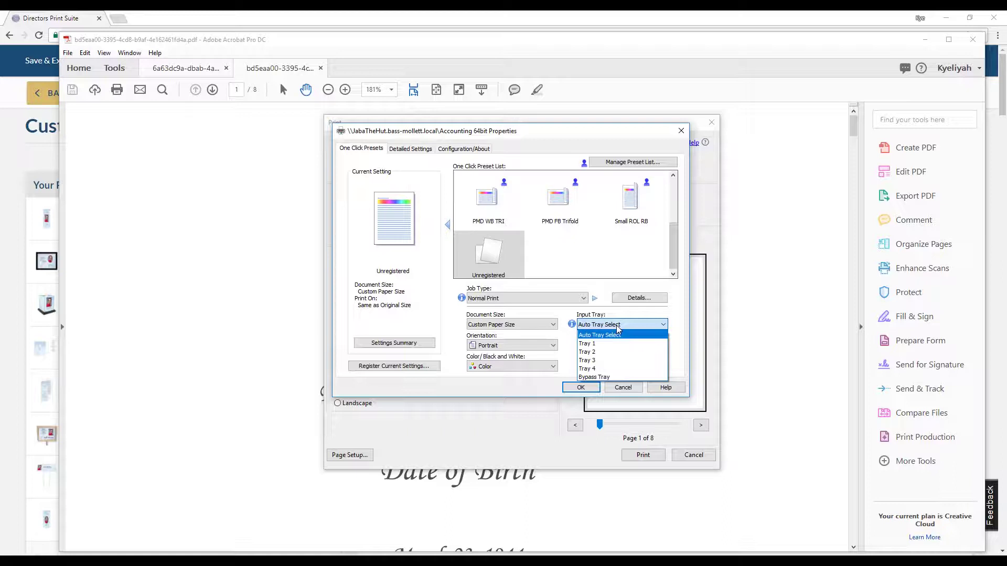
left_click(603, 377)
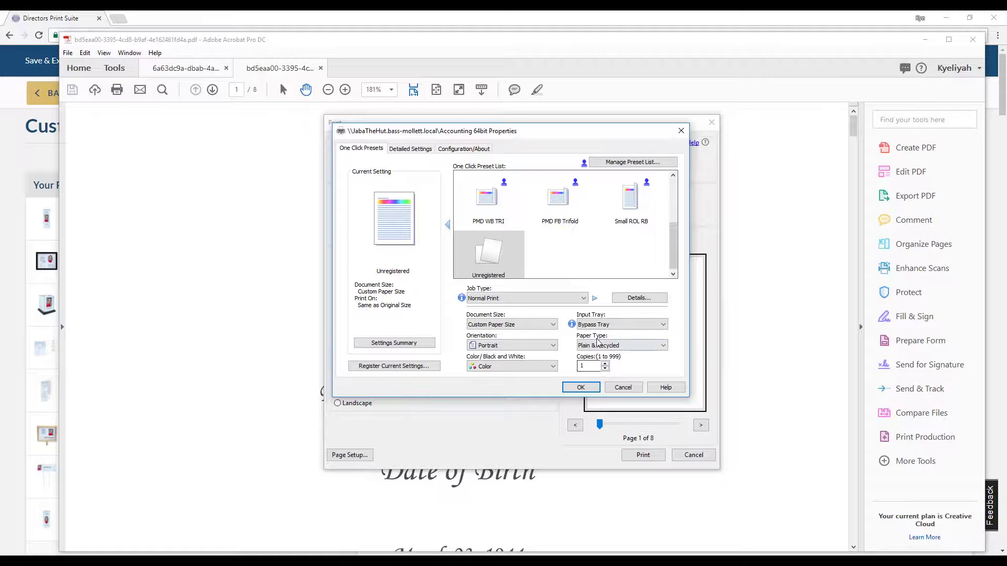
left_click(600, 345)
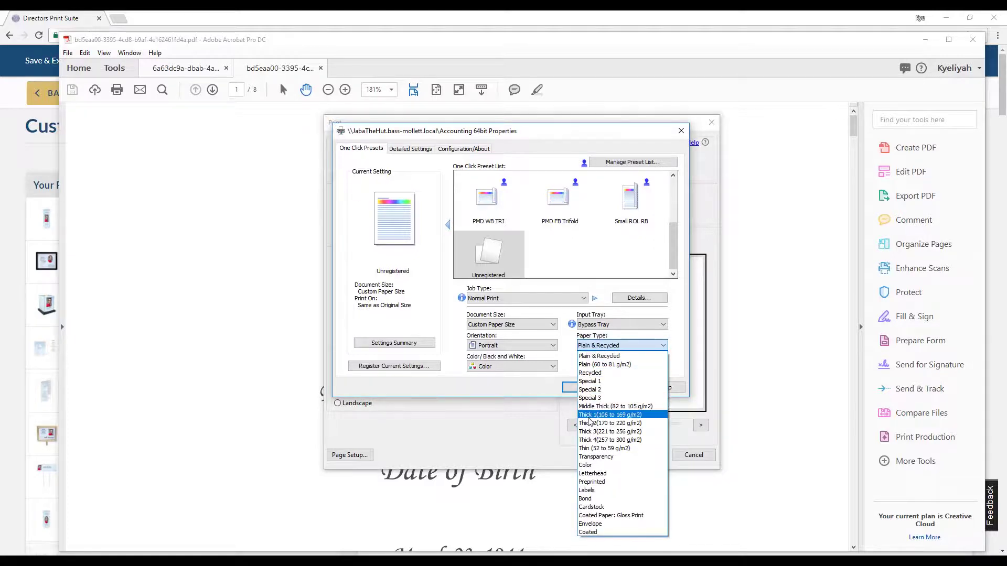
left_click(590, 414)
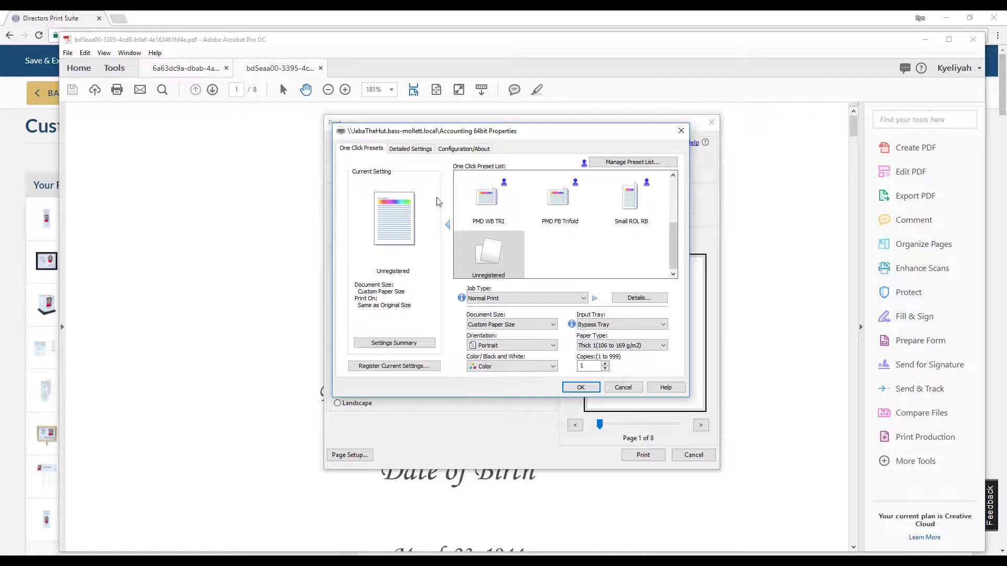
left_click(400, 152)
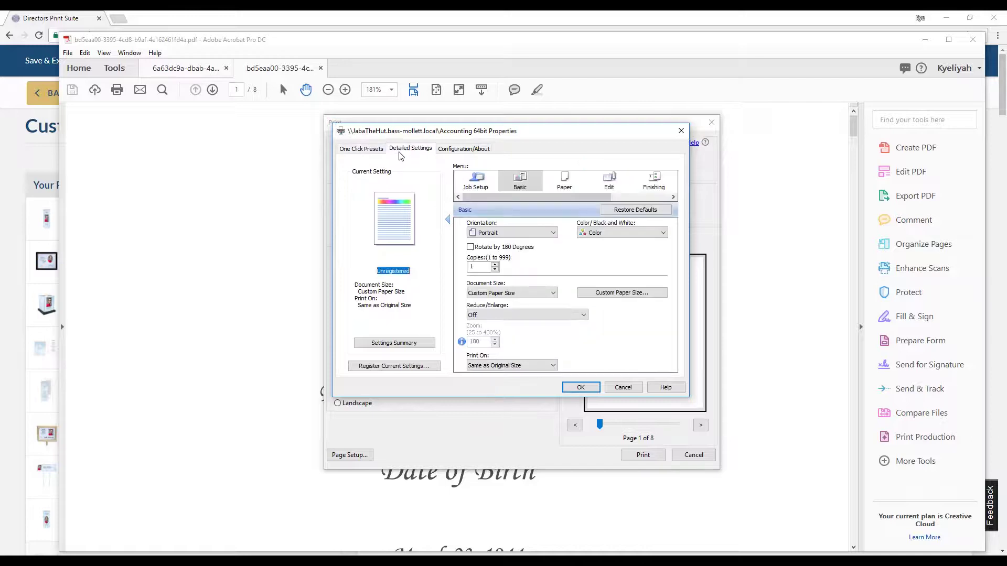
Step: Change the custom paper width so the page size becomes 7.5 by 11 inches
left_click(622, 294)
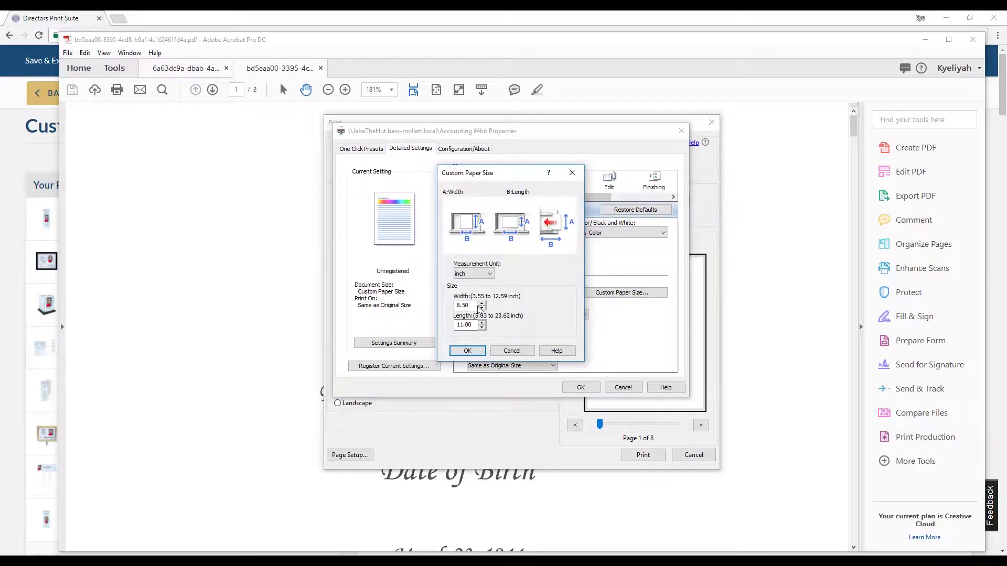
left_click(457, 305)
left_click_drag(459, 306, 428, 307)
left_click(468, 350)
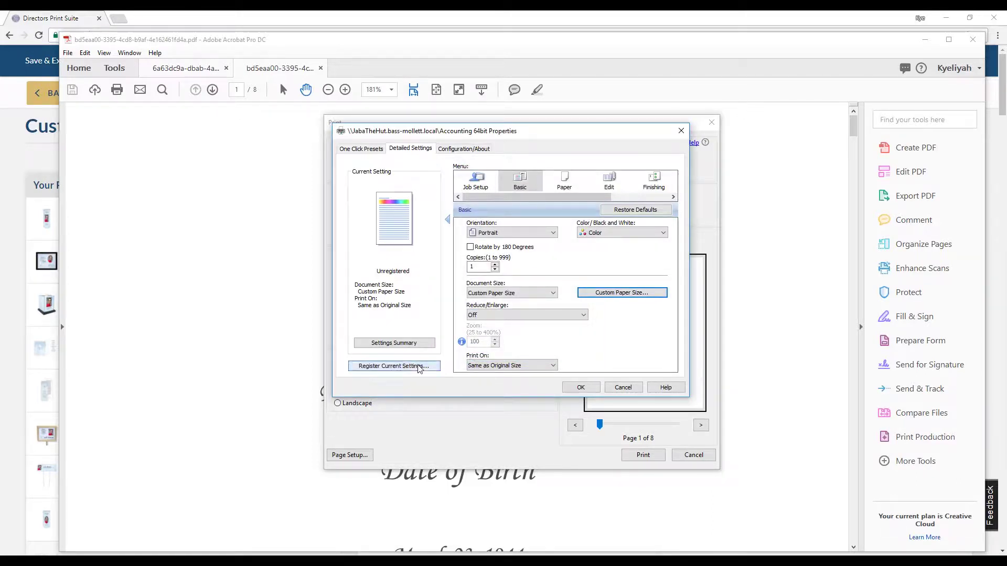
Step: Leave the settings unregistered as a preset and go back to the One Click Presets overview
left_click(420, 367)
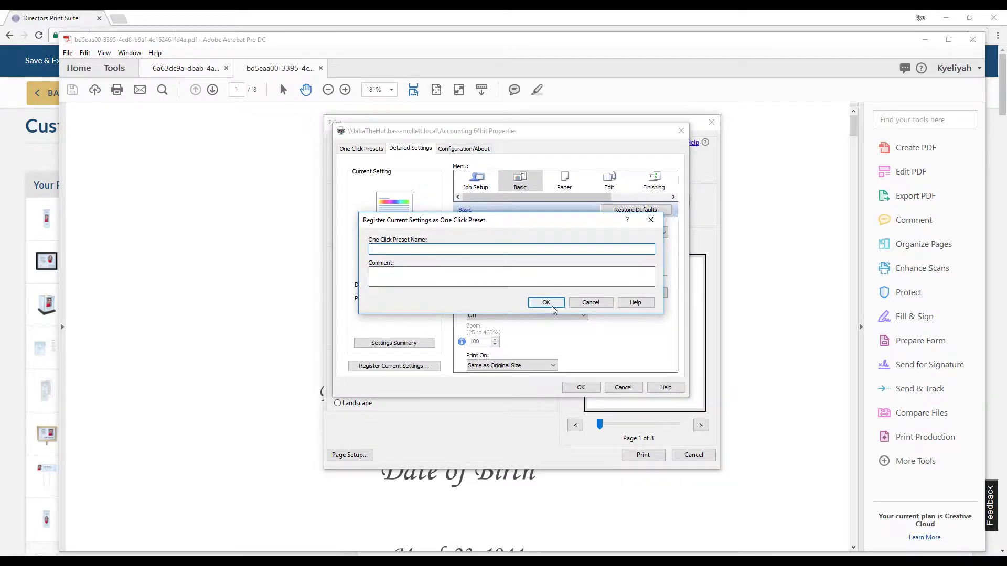
left_click(590, 303)
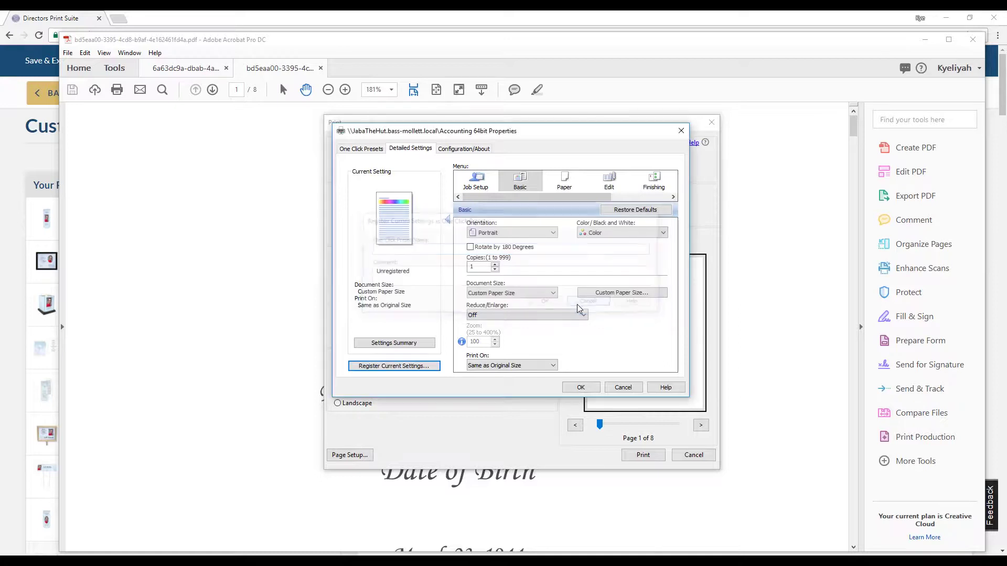
left_click(361, 149)
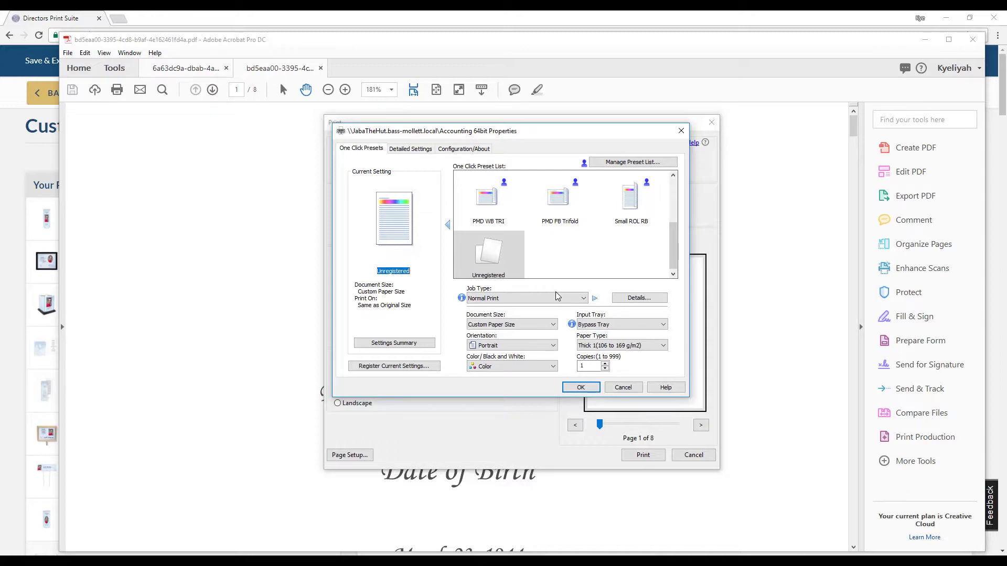
Step: Confirm the printer Properties, returning to the Print dialog with 7.5 × 11 in pages
left_click(579, 387)
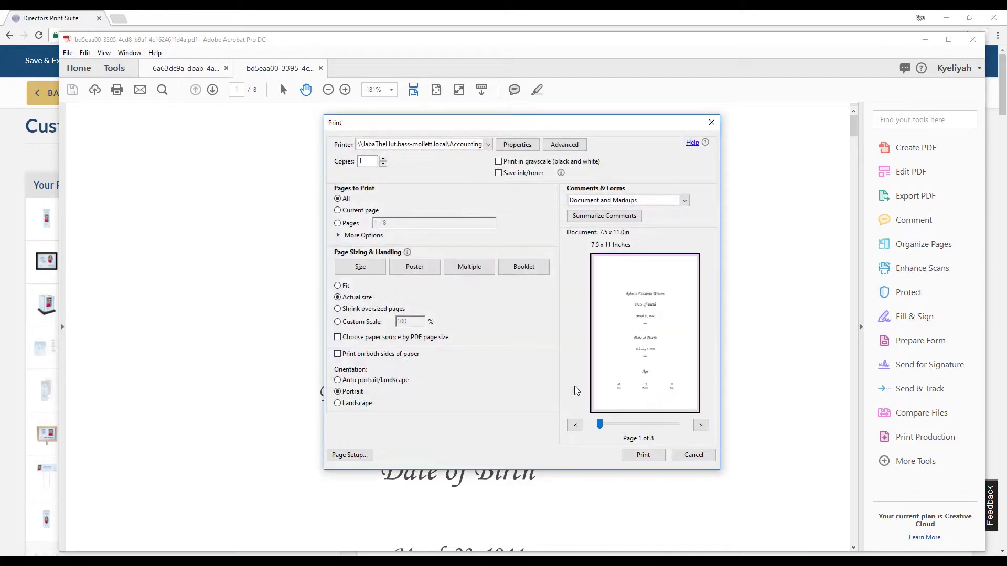